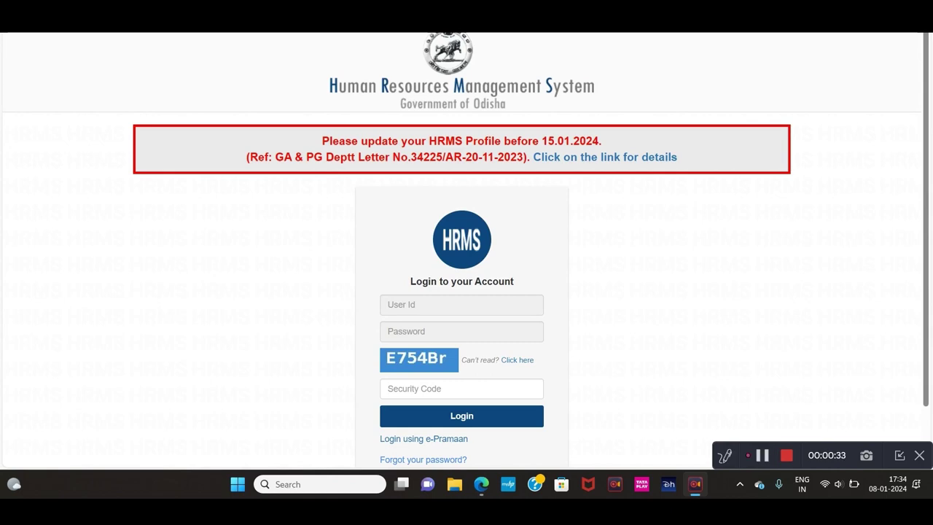
Autofill the User Id and Password from the saved login entry.
{"action": "left_click", "coordinate": [461, 305]}
{"action": "left_click", "coordinate": [462, 331]}
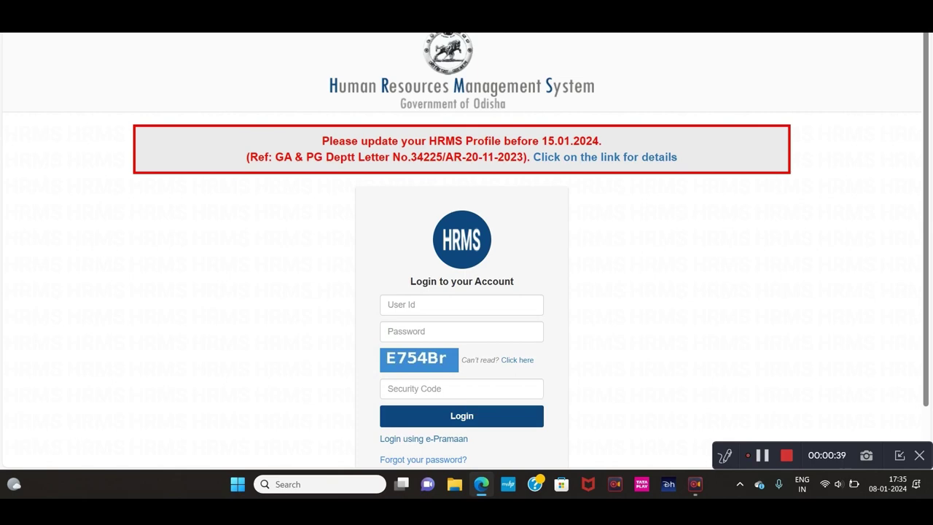
{"action": "left_click", "coordinate": [462, 331]}
{"action": "key", "text": "Down"}
{"action": "key", "text": "Return"}
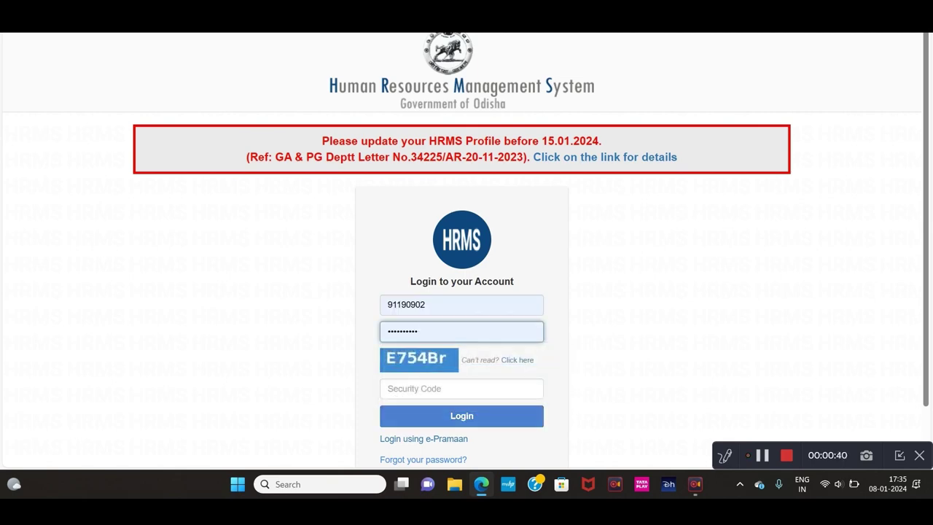
Enter the displayed security code and log in.
{"action": "left_click", "coordinate": [461, 388]}
{"action": "type", "text": "E"}
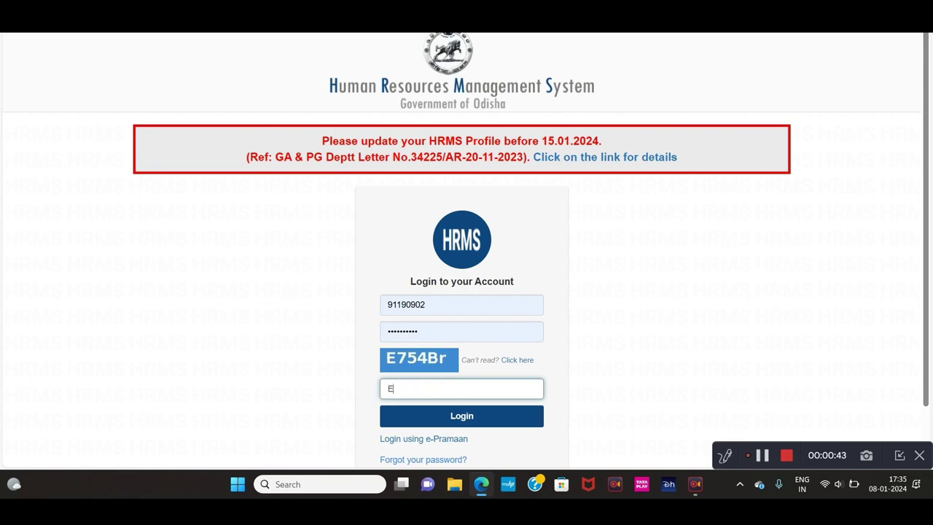
{"action": "type", "text": "754Br"}
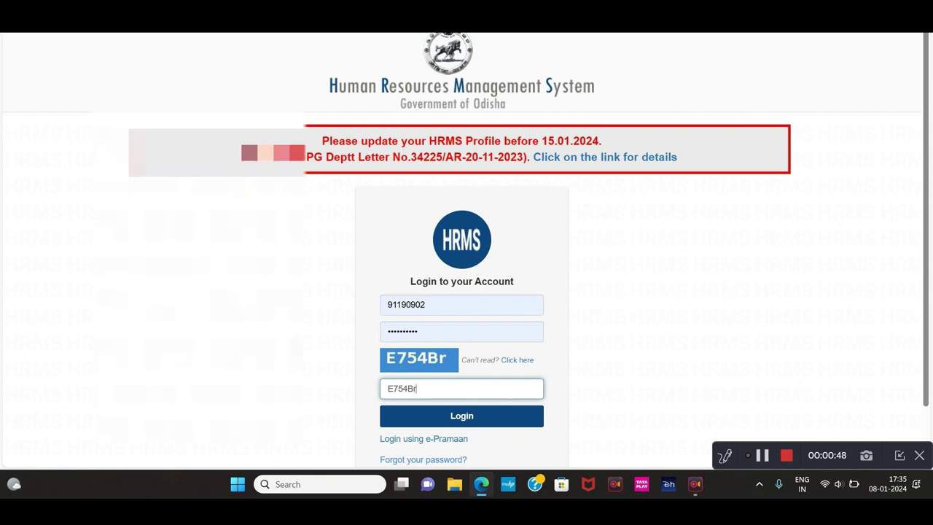
{"action": "key", "text": "Return"}
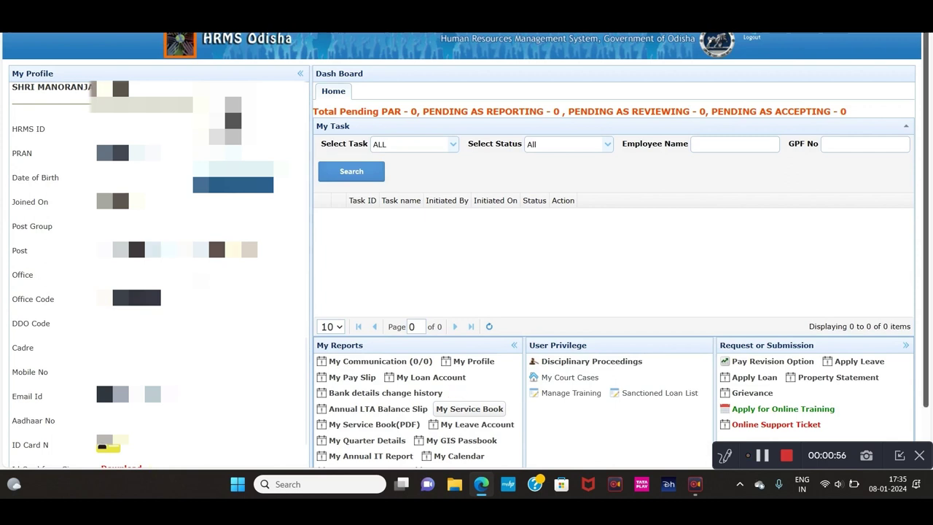
Open Property Statement, showing 2021 and 2022 submitted, and start a new statement with Add New.
{"action": "scroll", "coordinate": [467, 250], "scroll_direction": "down", "scroll_amount": 1}
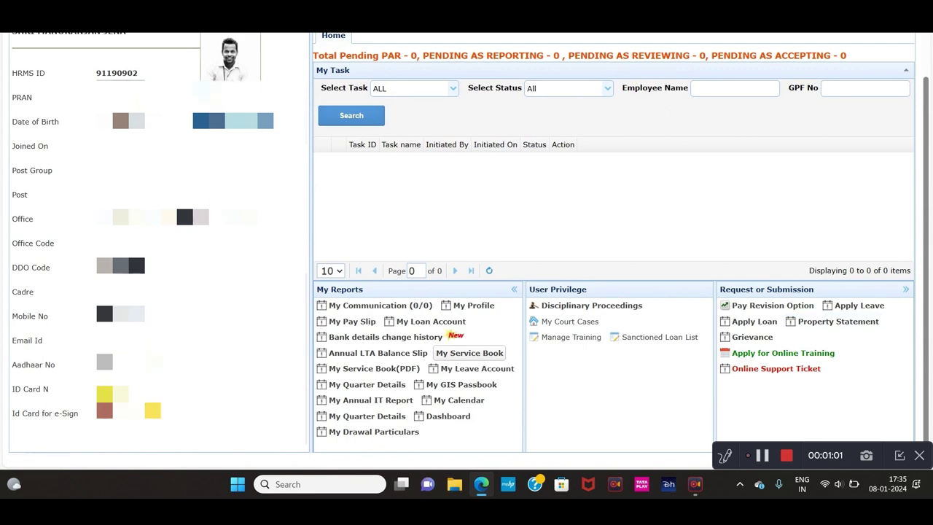
{"action": "left_click", "coordinate": [839, 321]}
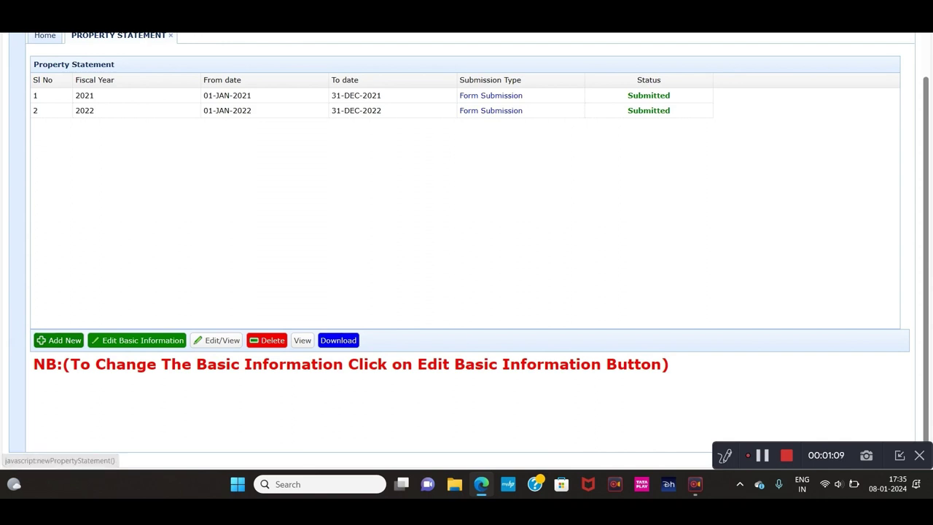
{"action": "left_click", "coordinate": [60, 340]}
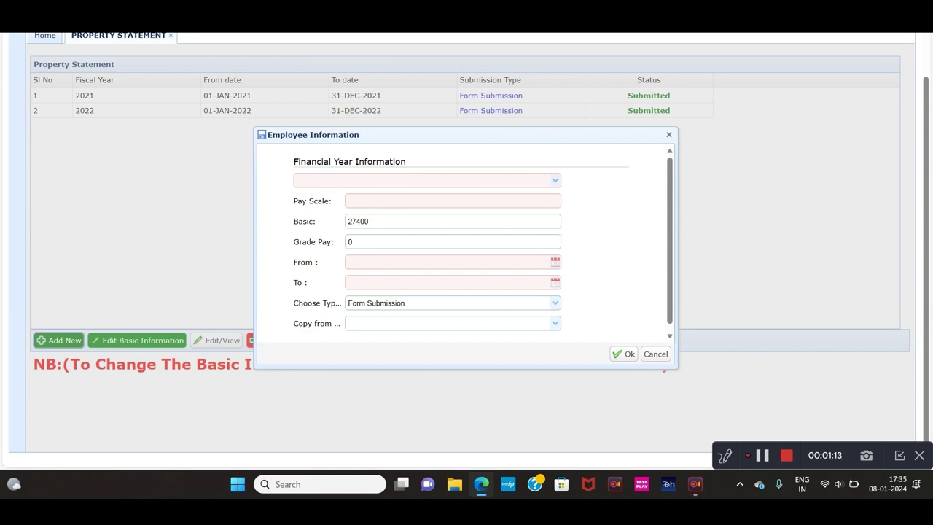
Choose financial year 2023 and set the From date to 01-JAN-2023.
{"action": "left_click", "coordinate": [555, 180]}
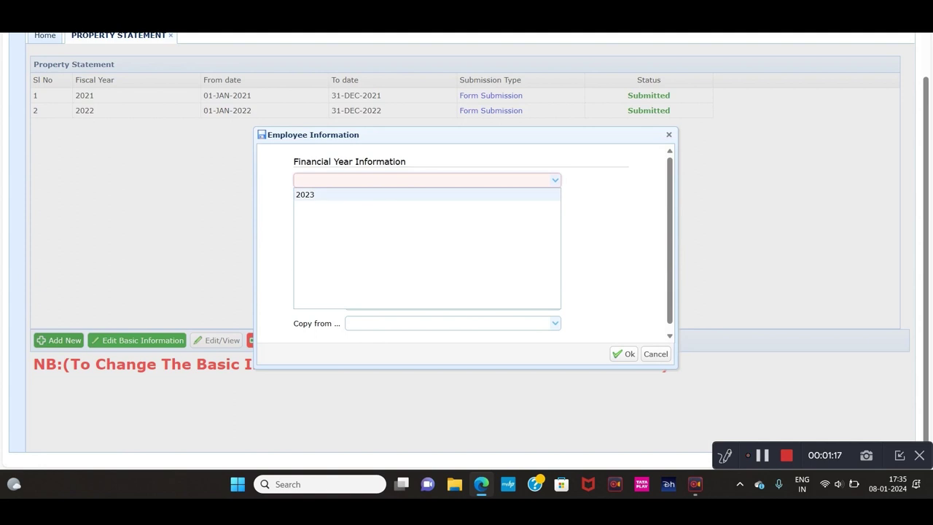
{"action": "left_click", "coordinate": [313, 195]}
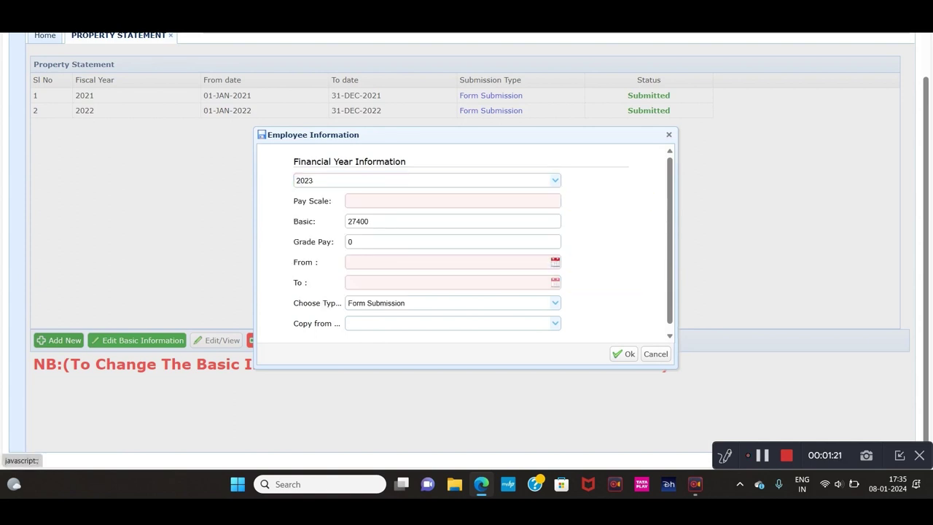
{"action": "left_click", "coordinate": [556, 262]}
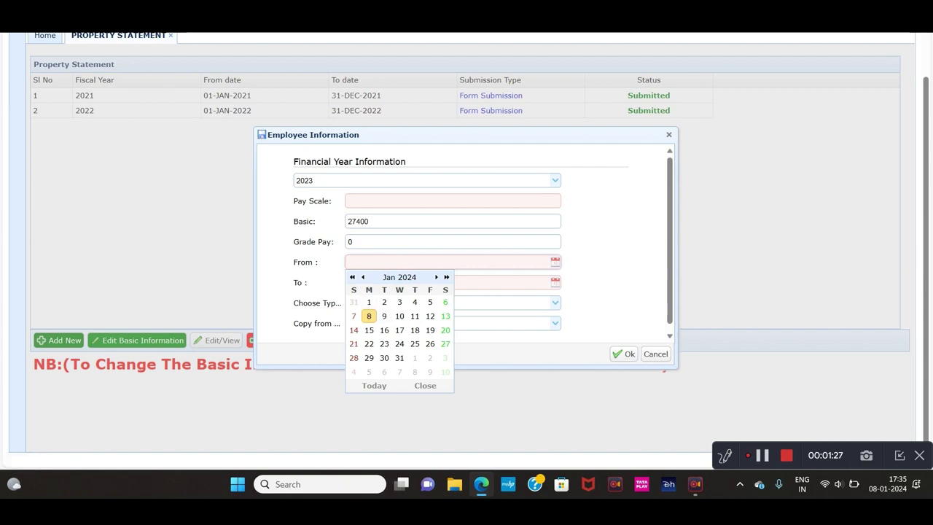
{"action": "key", "text": "ctrl+Page_Up"}
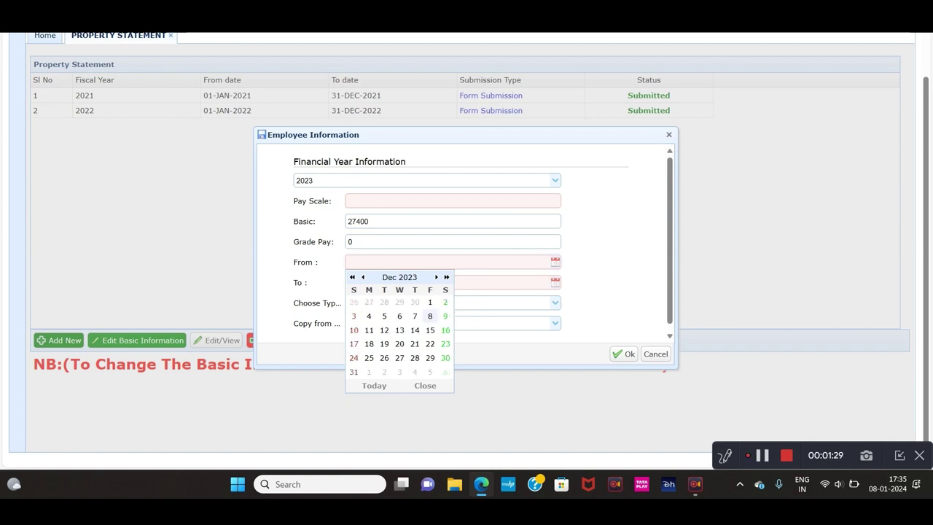
{"action": "key", "text": "ctrl+Up"}
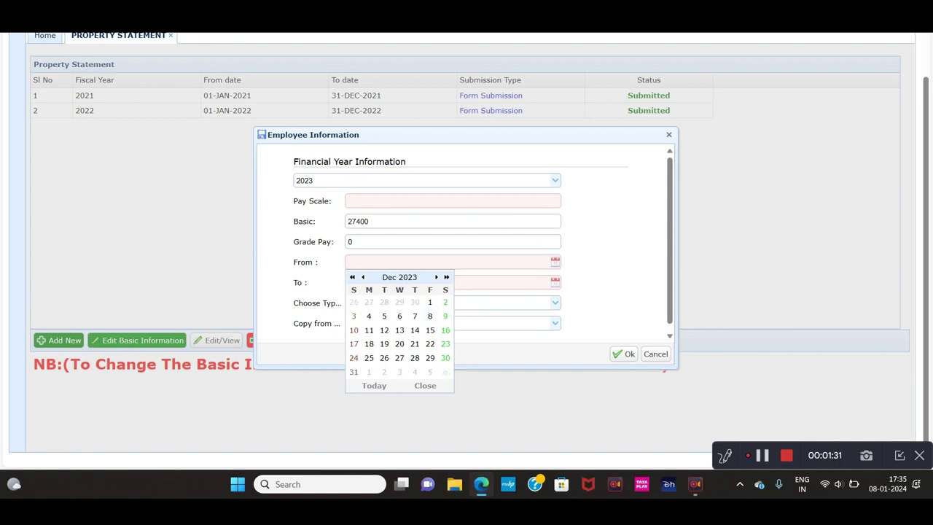
{"action": "left_click", "coordinate": [399, 277]}
{"action": "left_click", "coordinate": [362, 315]}
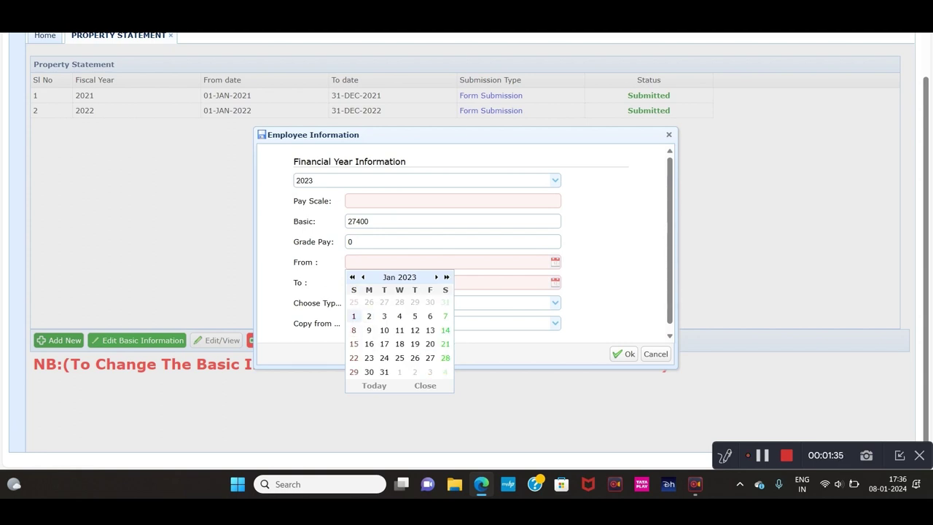
{"action": "left_click", "coordinate": [354, 315]}
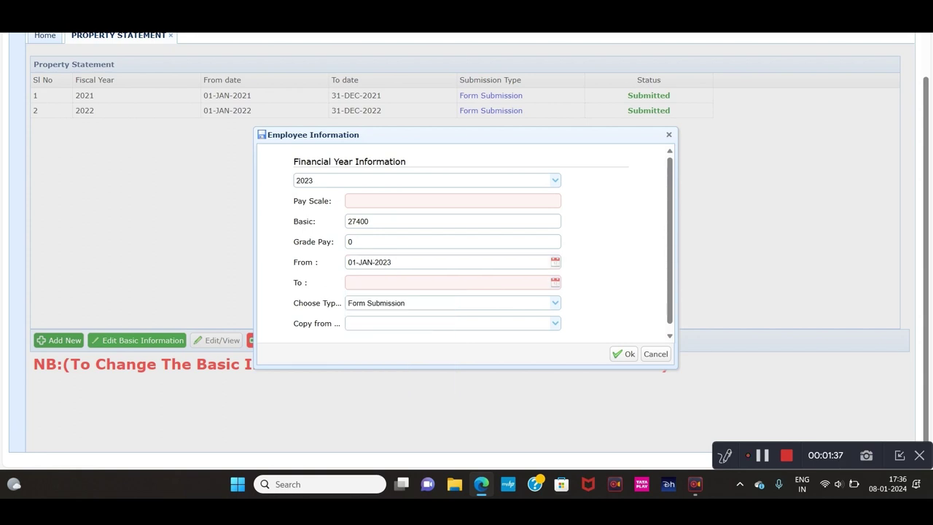
Set the To date to 31-DEC-2023.
{"action": "left_click", "coordinate": [556, 283]}
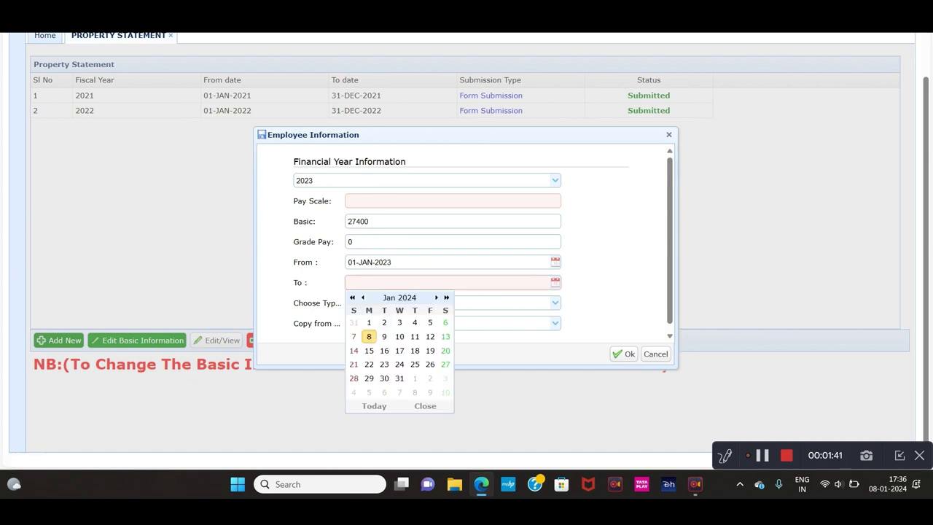
{"action": "left_click", "coordinate": [363, 298]}
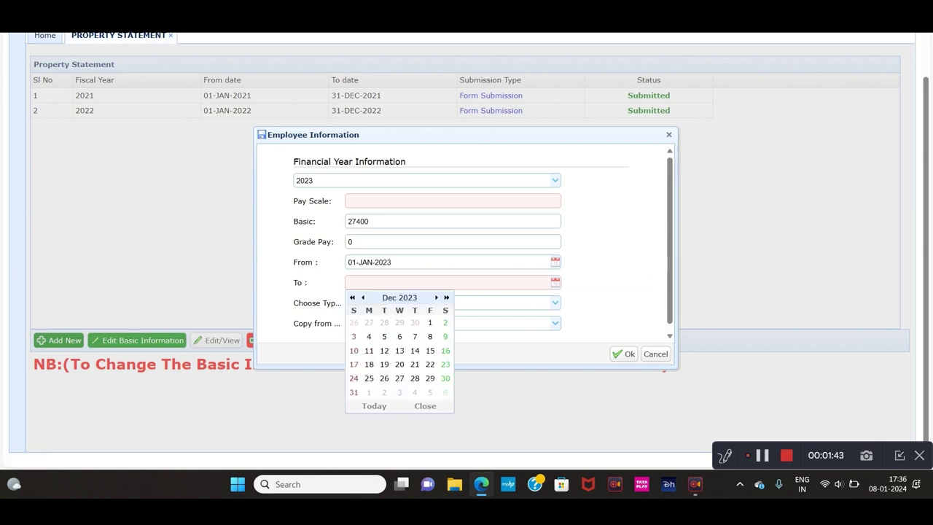
{"action": "left_click", "coordinate": [354, 393]}
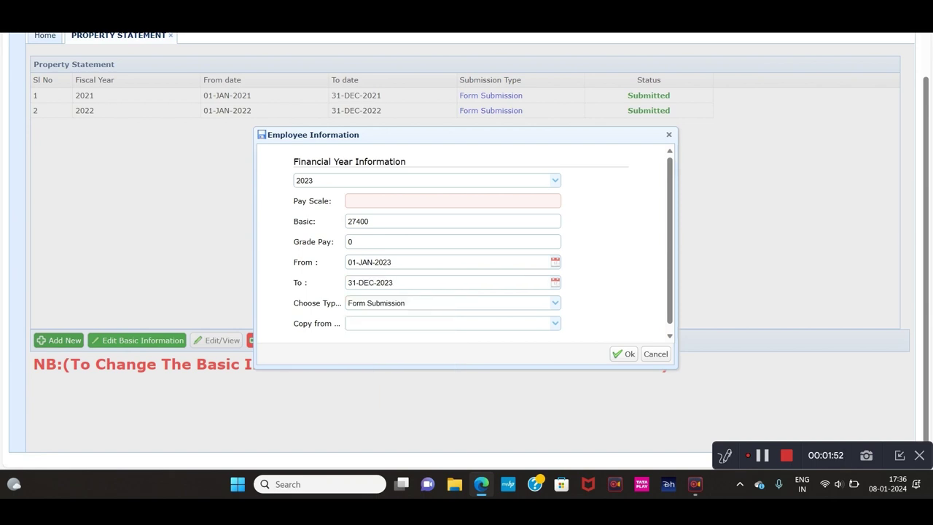
Copy property details from the earlier 2022 statement.
{"action": "left_click", "coordinate": [438, 323]}
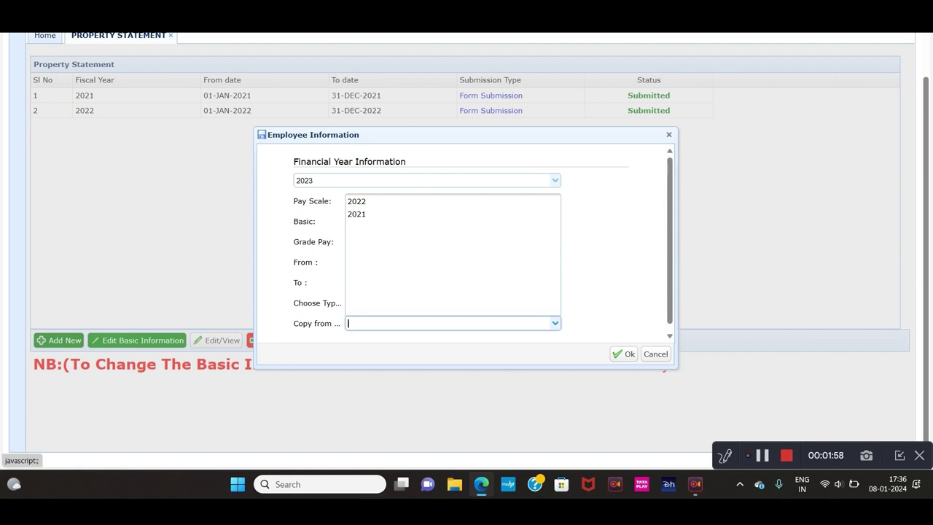
{"action": "key", "text": "Down"}
{"action": "key", "text": "Return"}
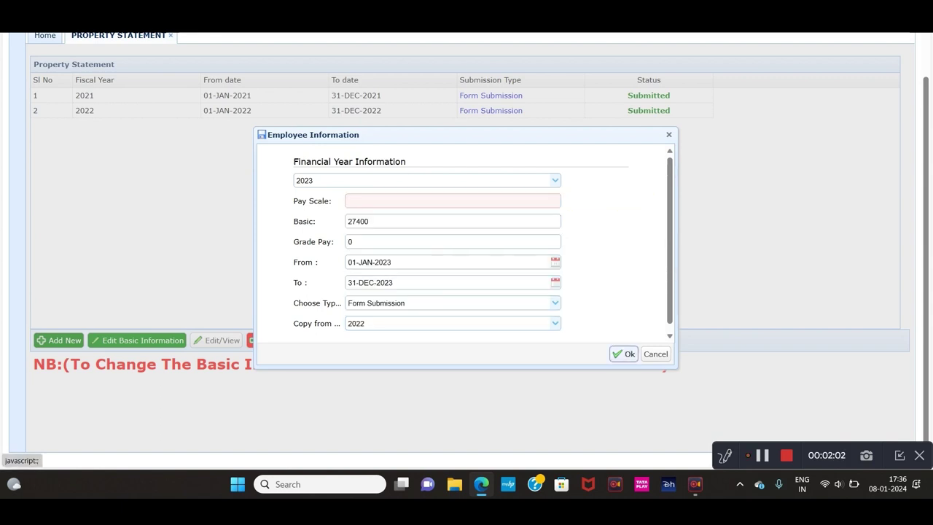
Submit the 2023 statement details and acknowledge both confirmation alerts.
{"action": "left_click", "coordinate": [624, 354]}
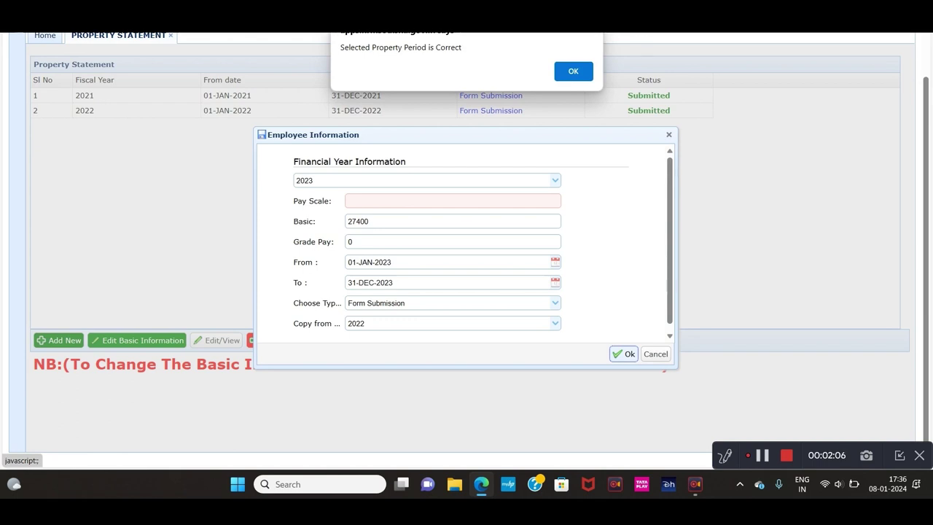
{"action": "key", "text": "Return"}
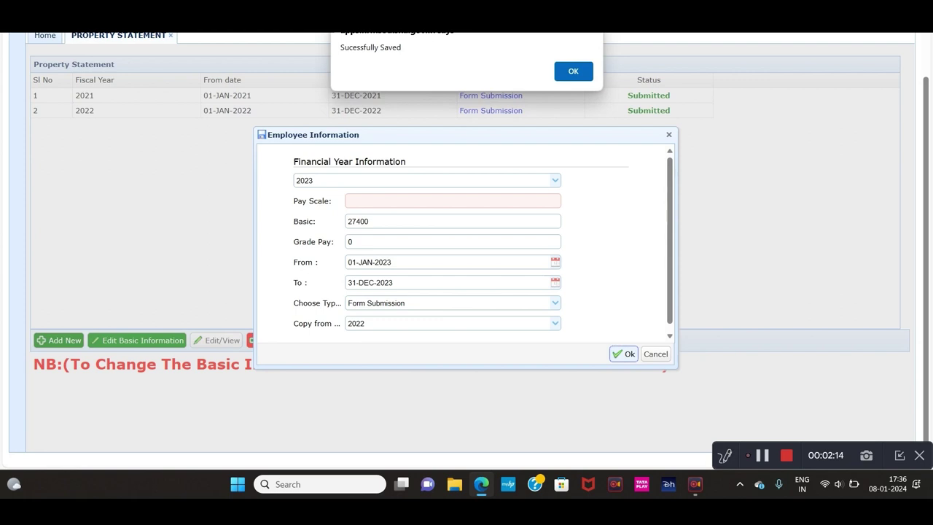
{"action": "key", "text": "Return"}
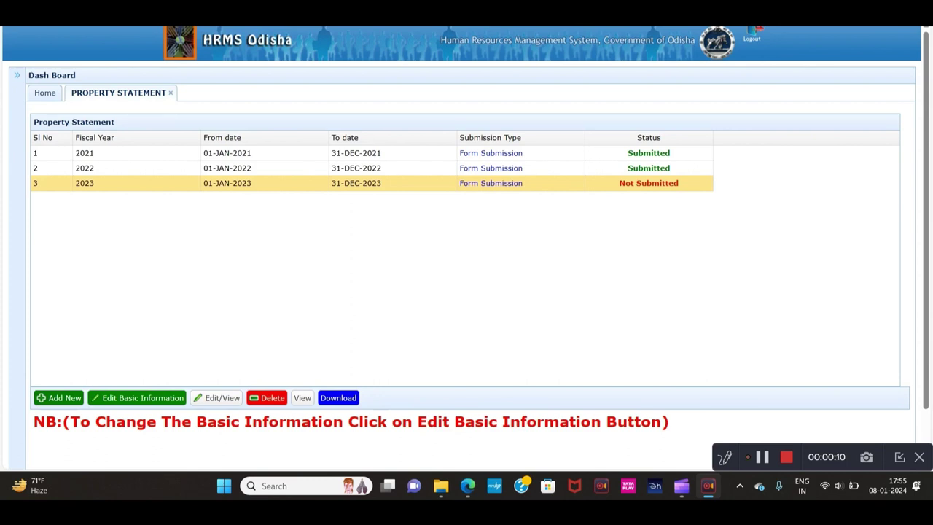
{"action": "left_click", "coordinate": [364, 167]}
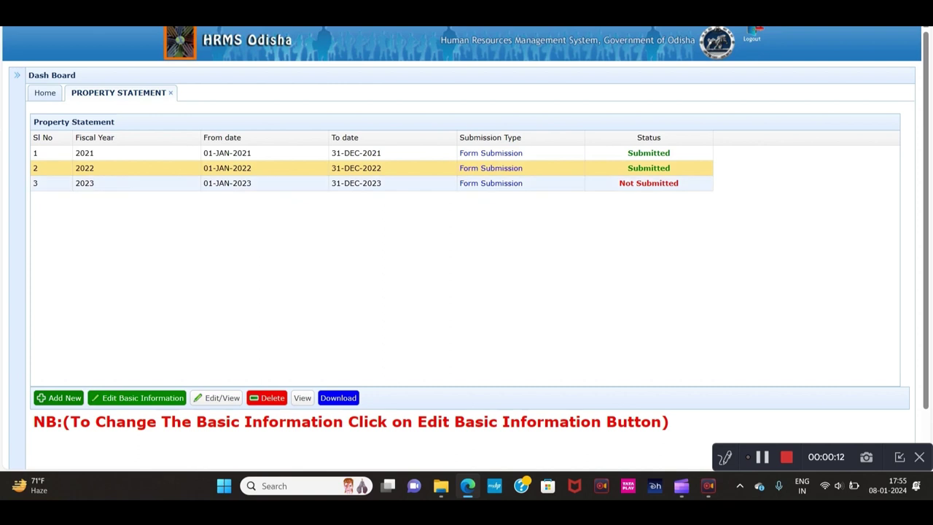
{"action": "left_click", "coordinate": [365, 183]}
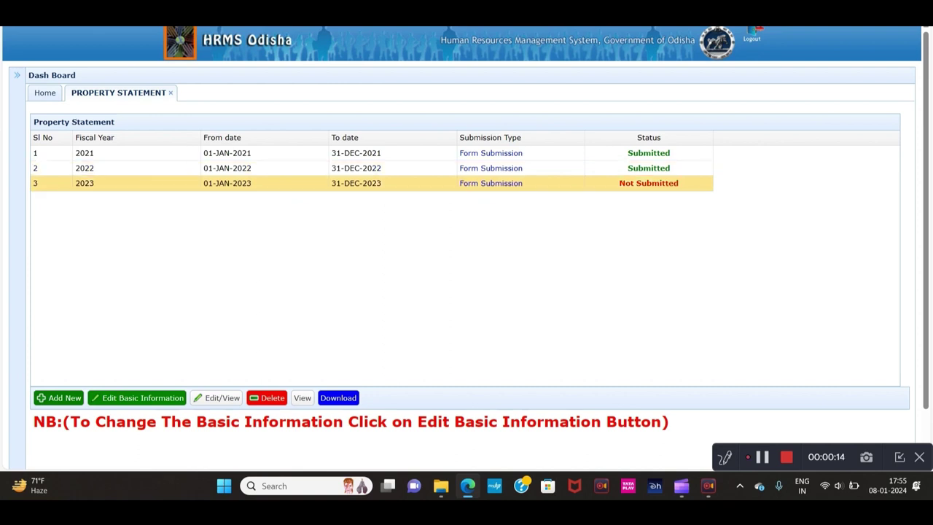
{"action": "left_click", "coordinate": [137, 397]}
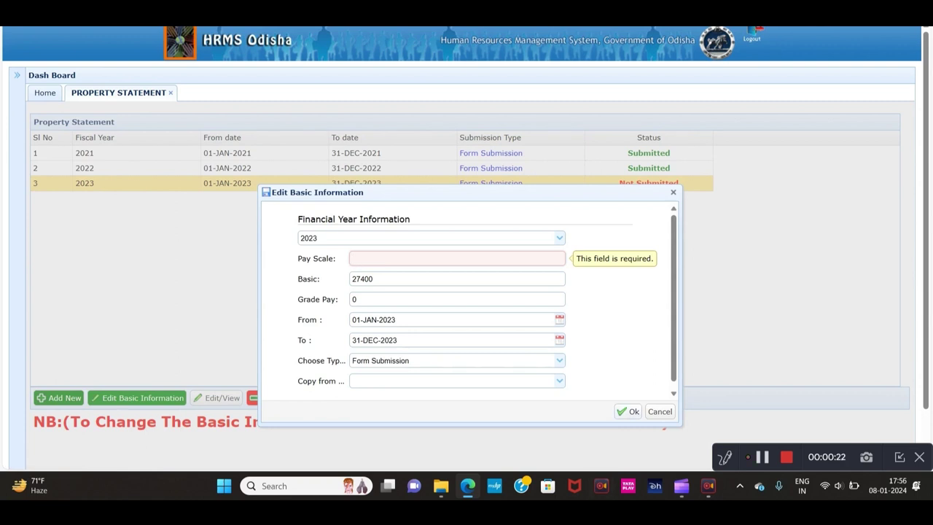
{"action": "left_click", "coordinate": [628, 411]}
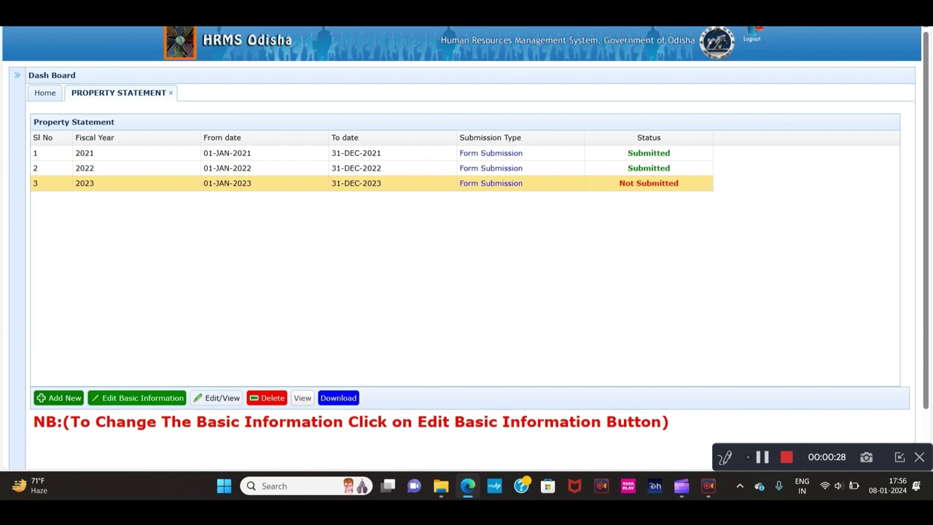
Open the 2023 Form Submission, preview the immovable property Description options, then cancel adding one.
{"action": "left_click", "coordinate": [216, 398]}
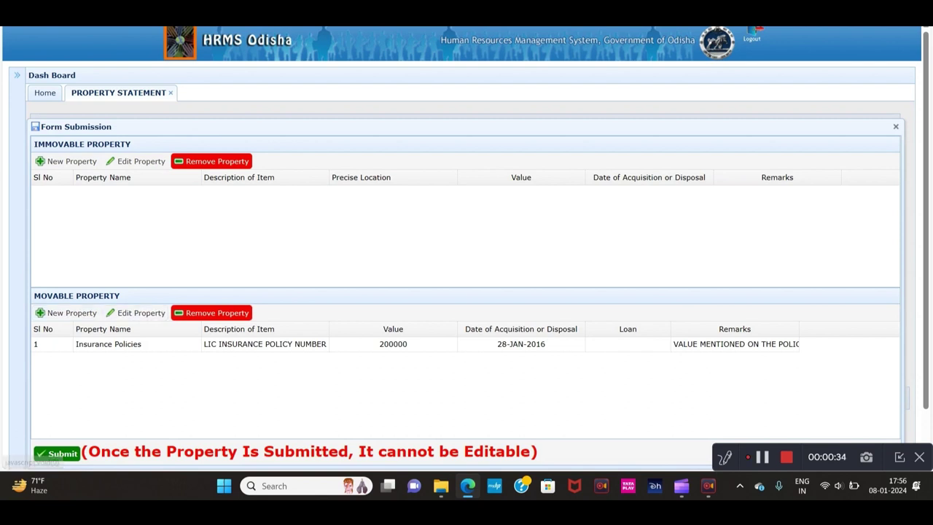
{"action": "left_click", "coordinate": [67, 161]}
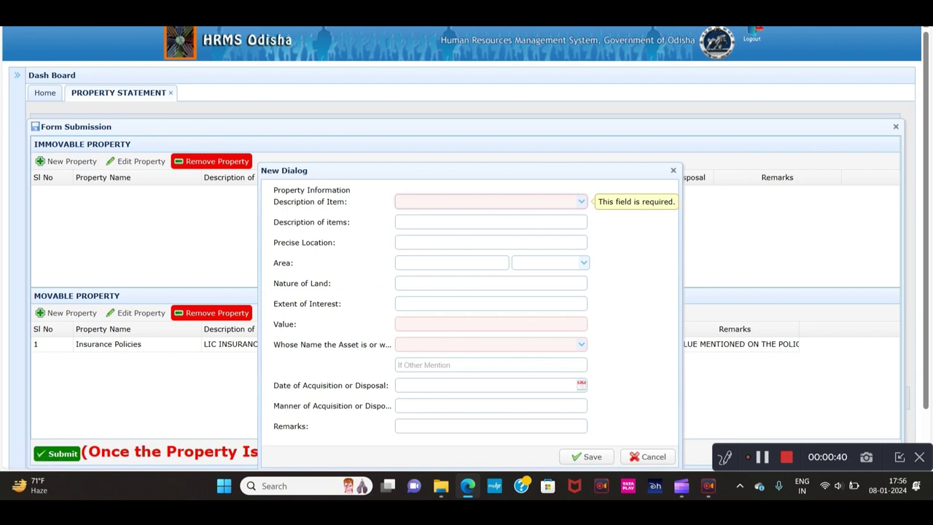
{"action": "left_click", "coordinate": [582, 201]}
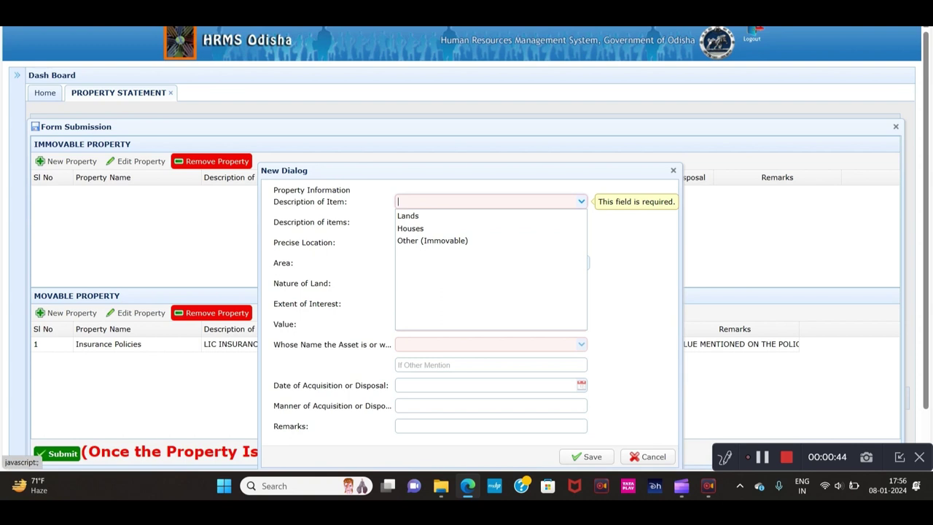
{"action": "left_click", "coordinate": [488, 324]}
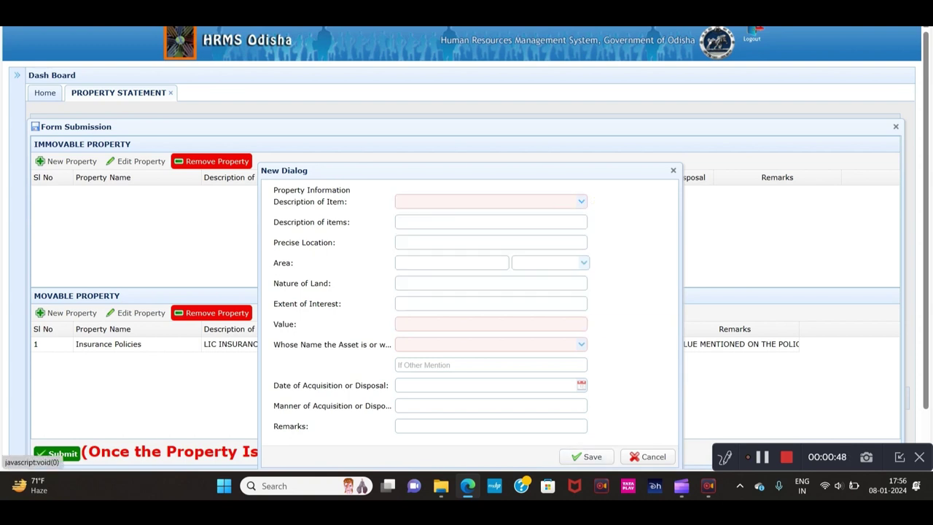
{"action": "left_click", "coordinate": [673, 170]}
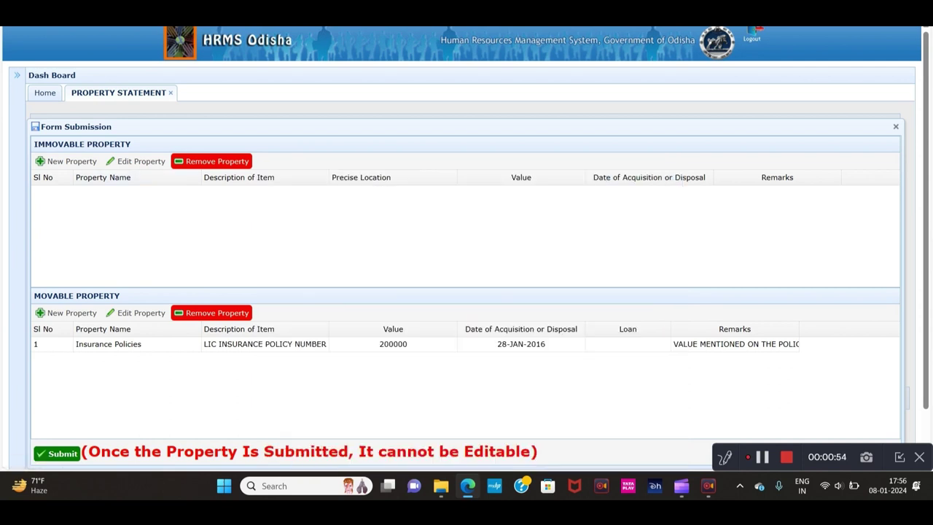
{"action": "left_click", "coordinate": [108, 344]}
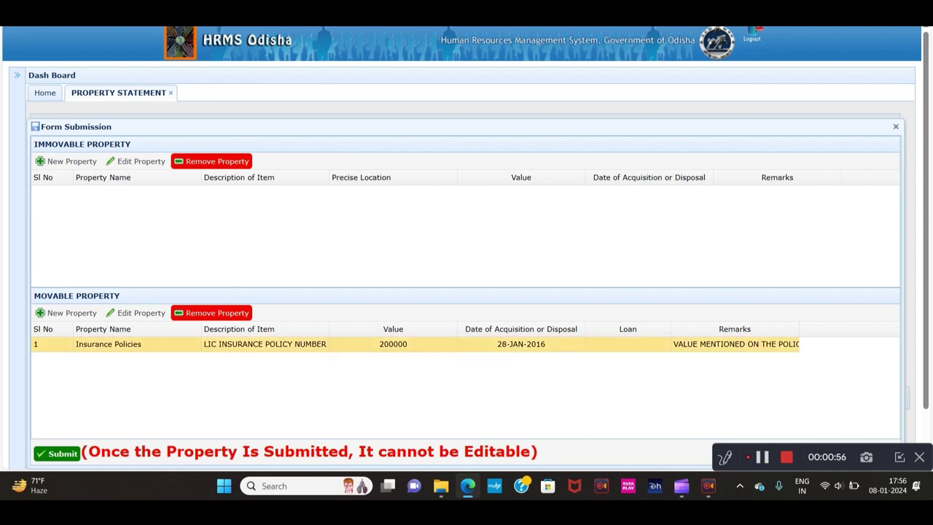
{"action": "left_click", "coordinate": [137, 312]}
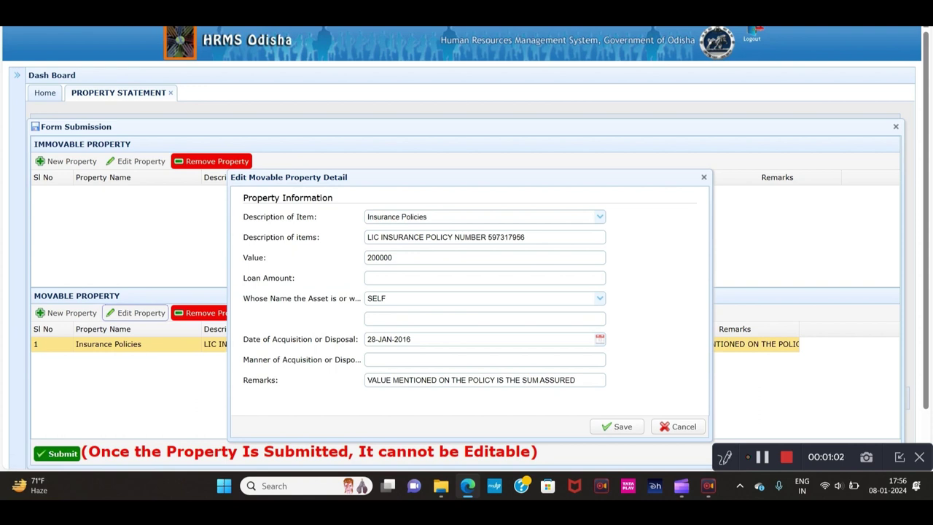
{"action": "left_click", "coordinate": [704, 177]}
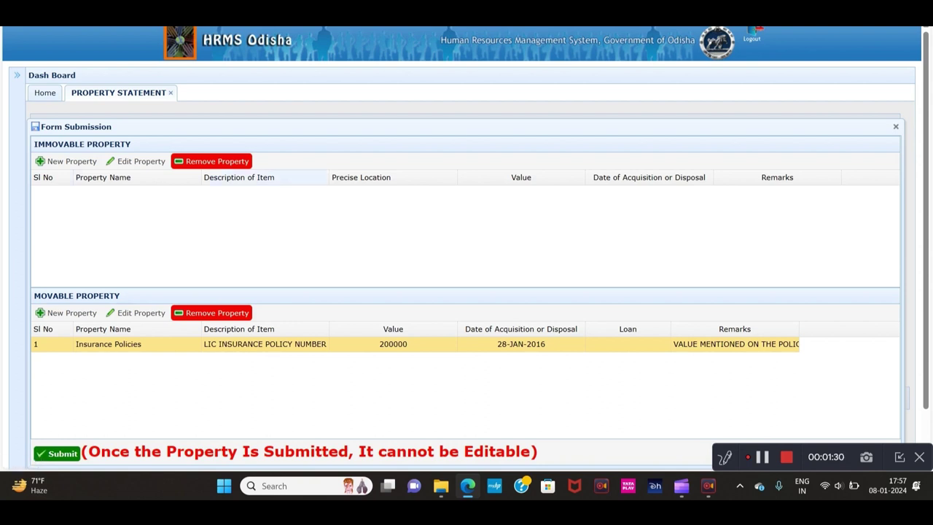
{"action": "left_click", "coordinate": [896, 126]}
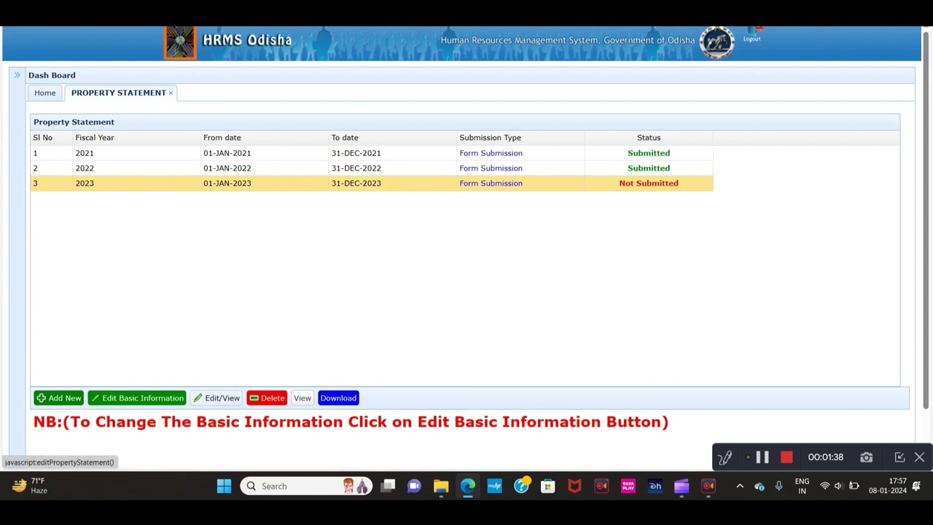
{"action": "left_click", "coordinate": [216, 397]}
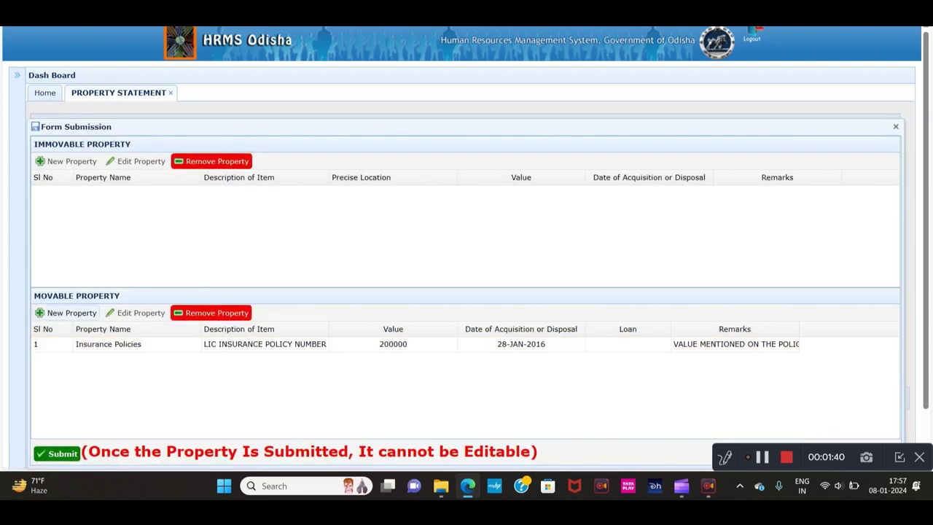
{"action": "left_click", "coordinate": [265, 345]}
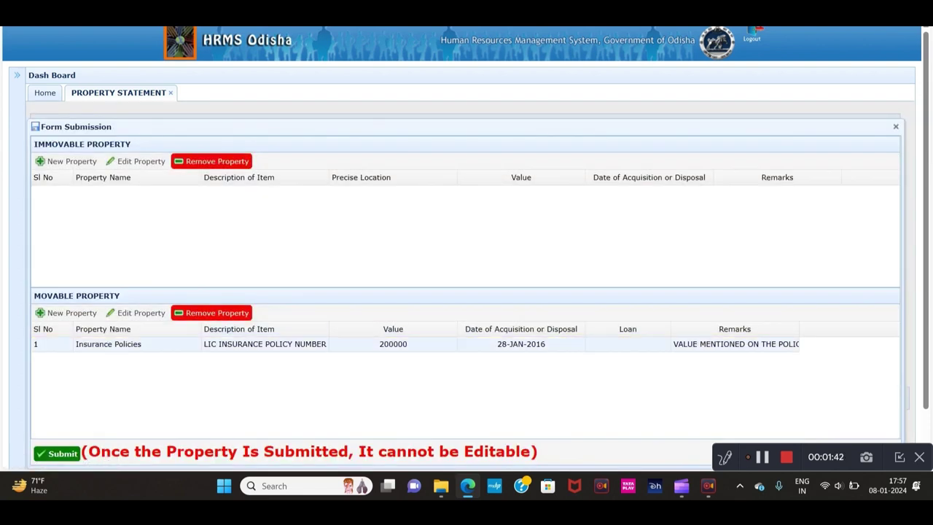